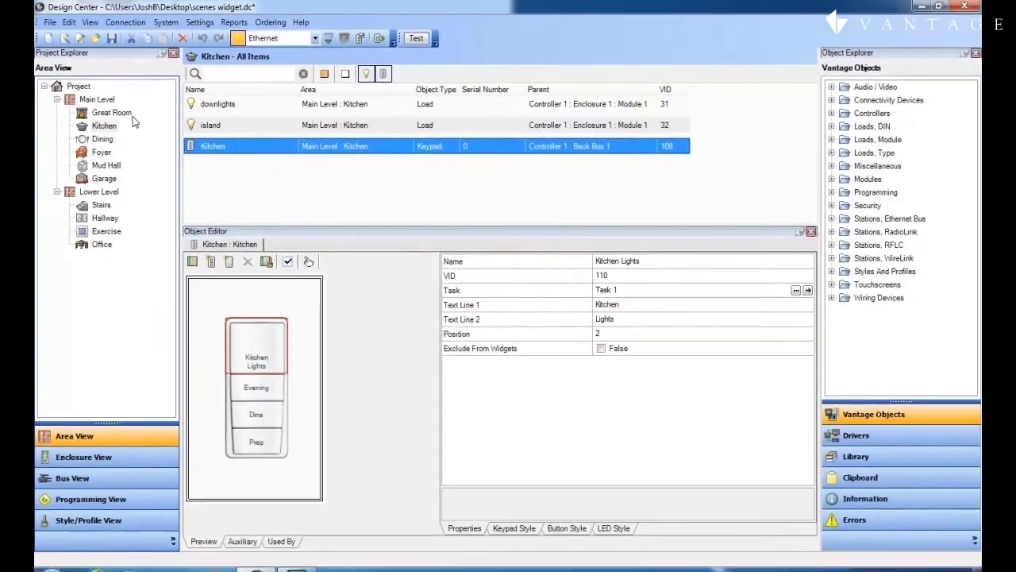
Show the Kitchen keypad's Kitchen Lights button properties (VID 110, Task 1)
{"action": "left_click", "coordinate": [639, 278]}
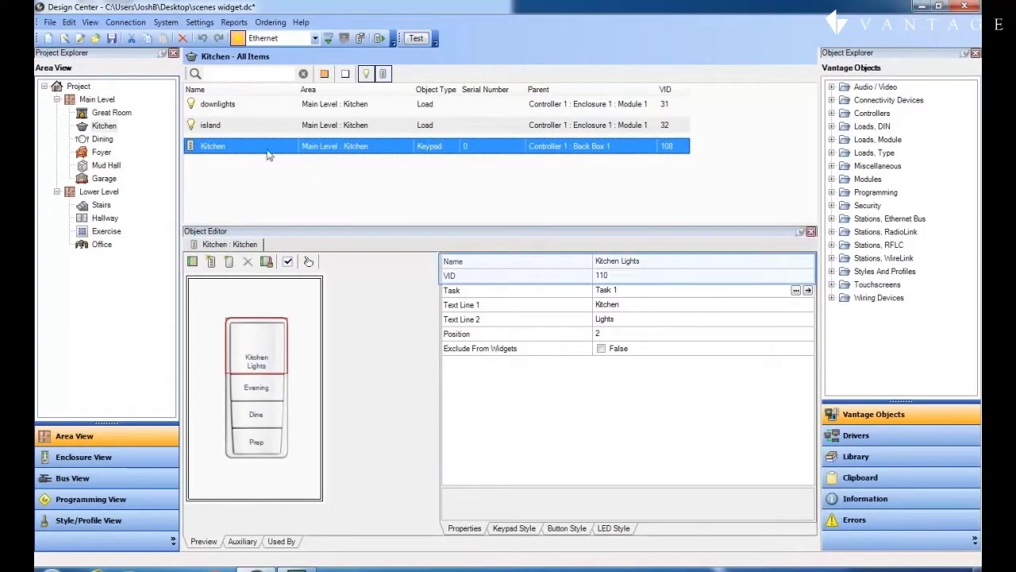
View the Kitchen keypad's properties and name, check the island load, then reselect the Kitchen keypad
{"action": "left_click", "coordinate": [262, 302]}
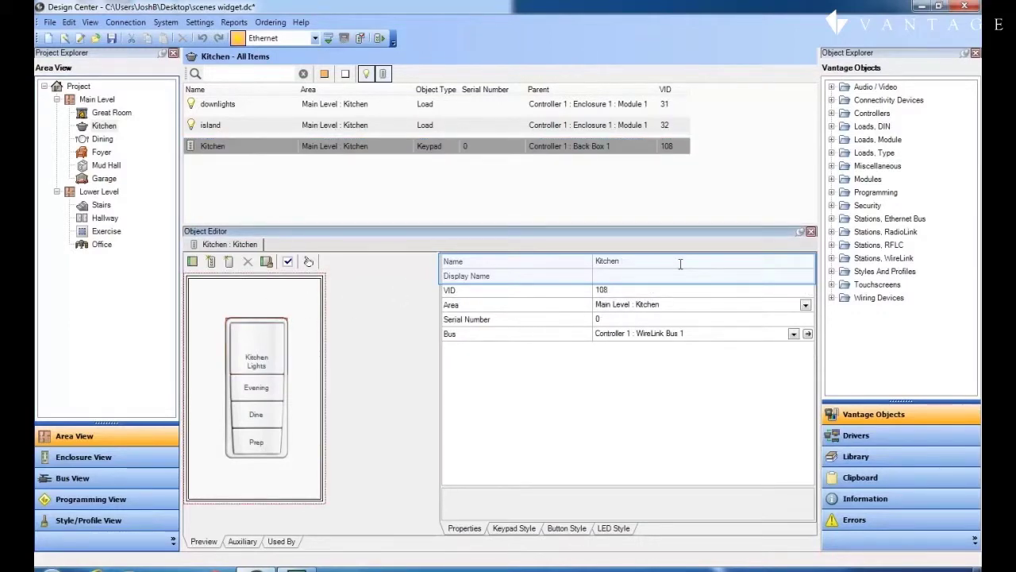
{"action": "left_click", "coordinate": [681, 264]}
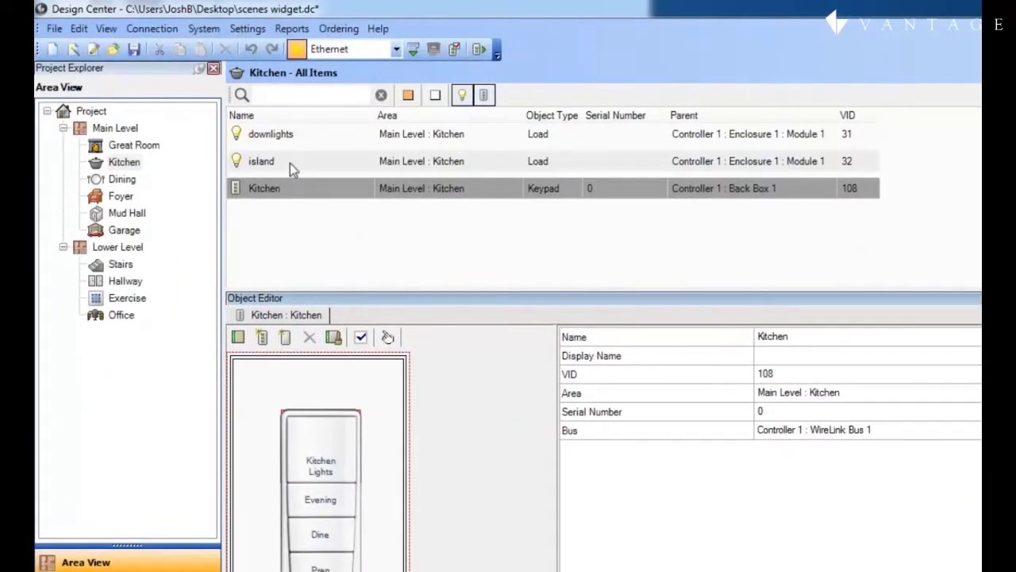
{"action": "left_click", "coordinate": [291, 164]}
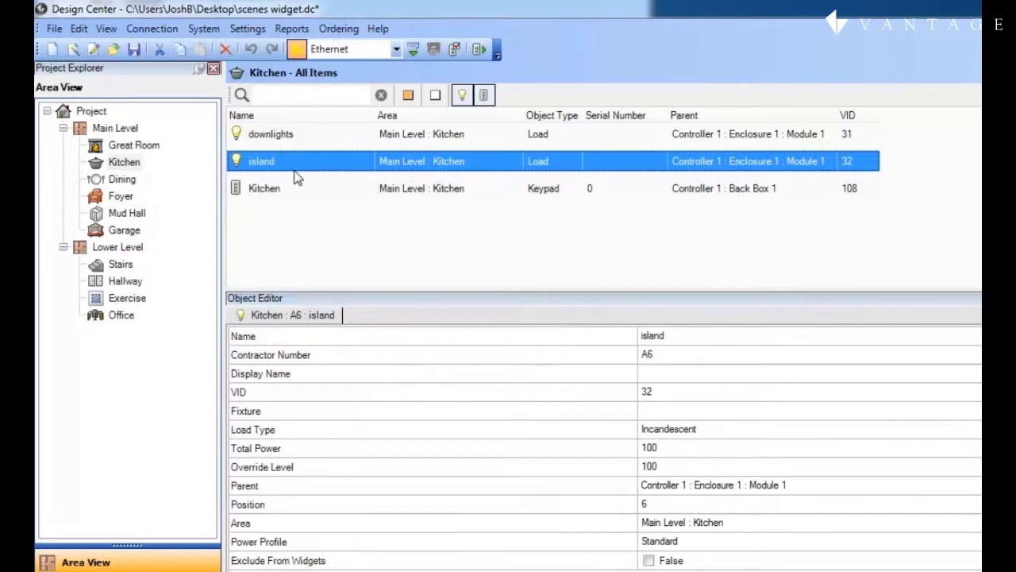
{"action": "left_click", "coordinate": [246, 193]}
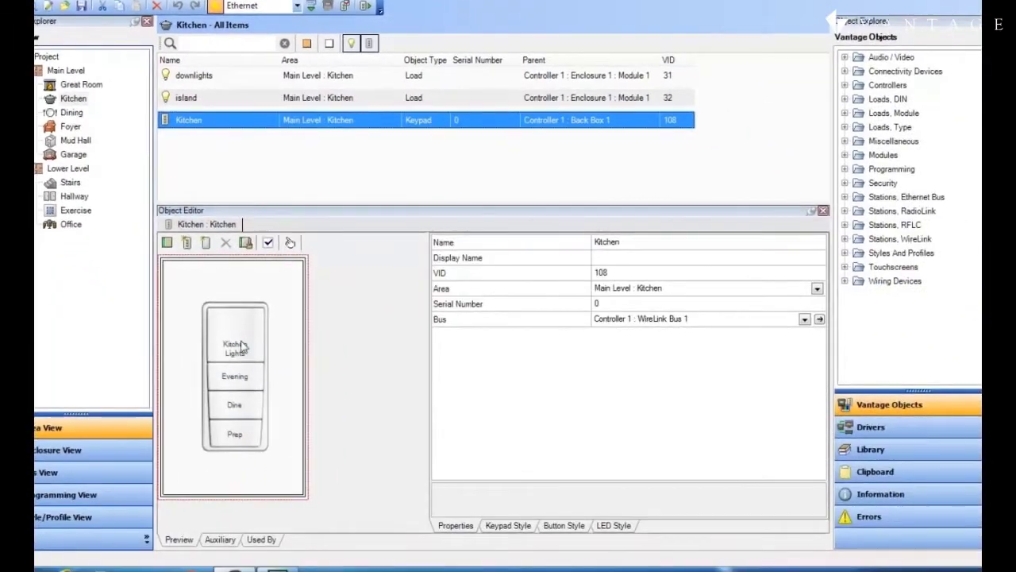
Select the Kitchen Lights button and start editing its name, then list the Dining area items
{"action": "left_click", "coordinate": [235, 332]}
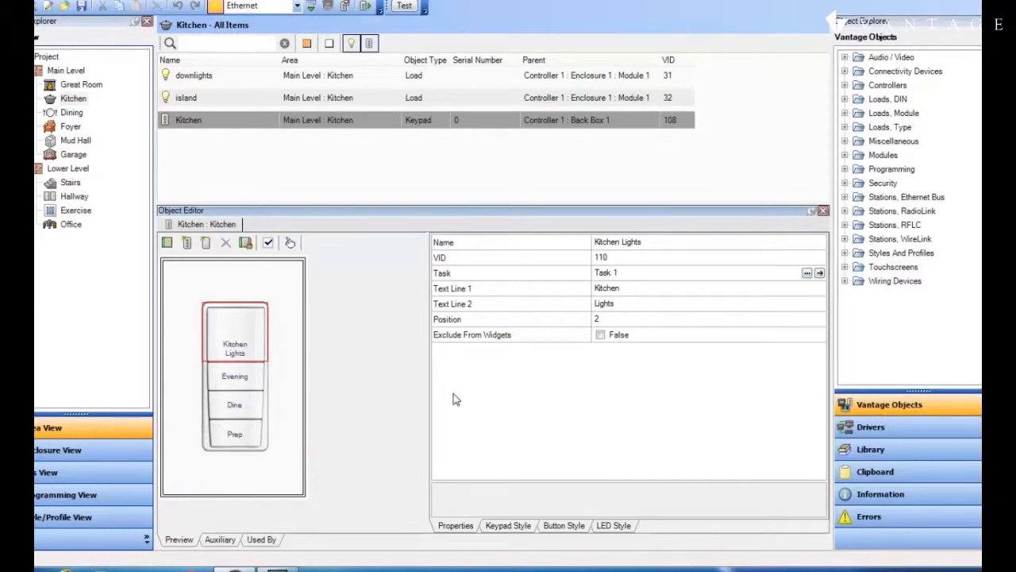
{"action": "left_click", "coordinate": [651, 241]}
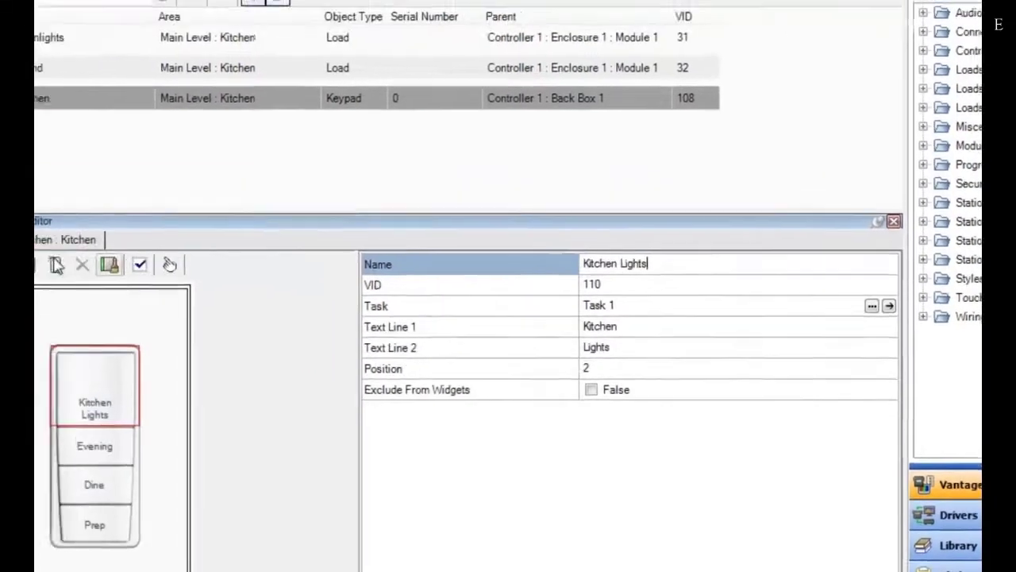
{"action": "left_click", "coordinate": [124, 181]}
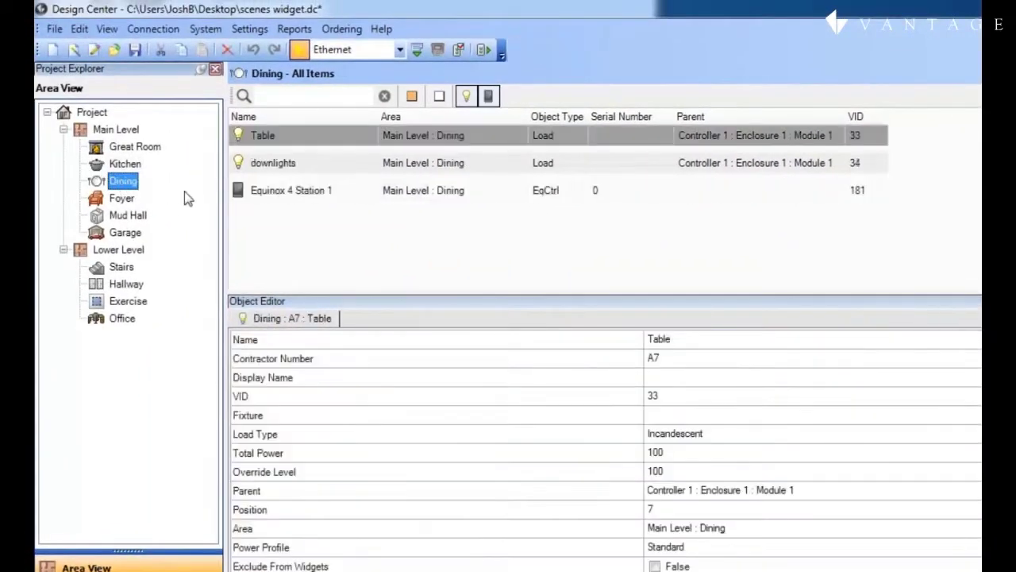
Preview Equinox 4 Station 1, then open the Equinox 73 Great Room station (VID 39)
{"action": "left_click", "coordinate": [305, 191]}
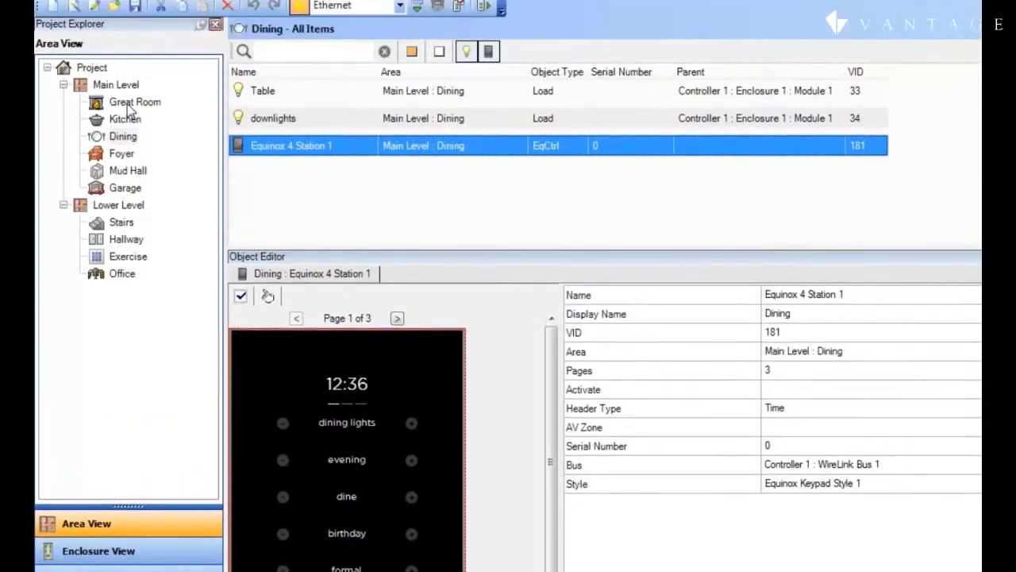
{"action": "left_click", "coordinate": [199, 151]}
{"action": "left_click", "coordinate": [302, 251]}
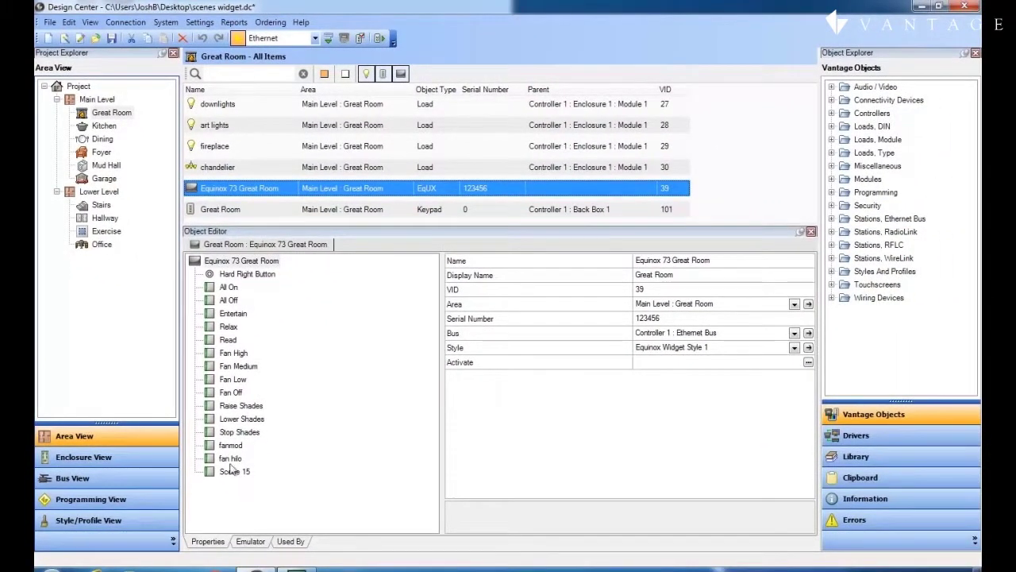
Compare the All On and Scene 15 button tasks, confirming All On runs All Lights On
{"action": "left_click", "coordinate": [230, 288]}
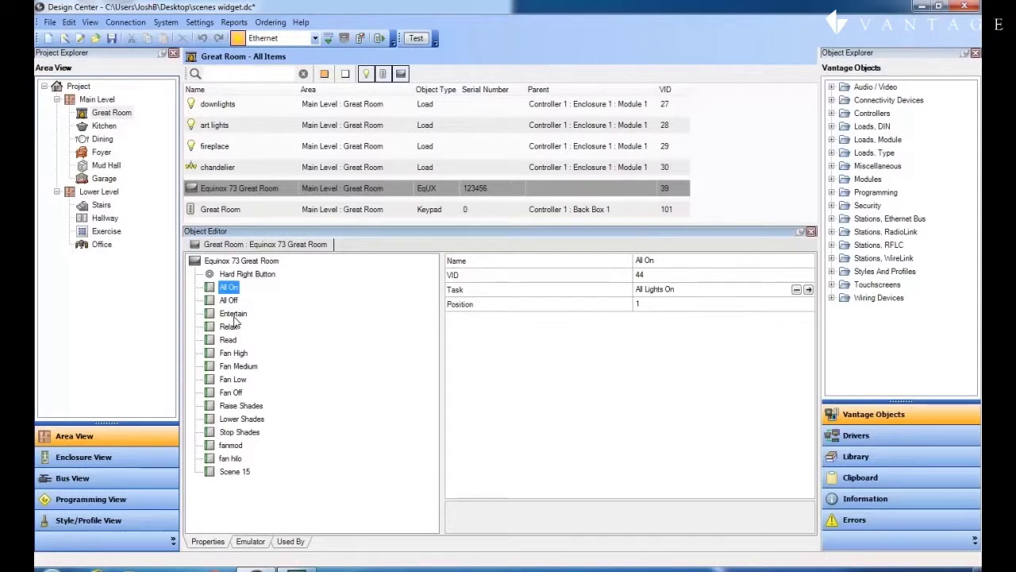
{"action": "left_click", "coordinate": [237, 474]}
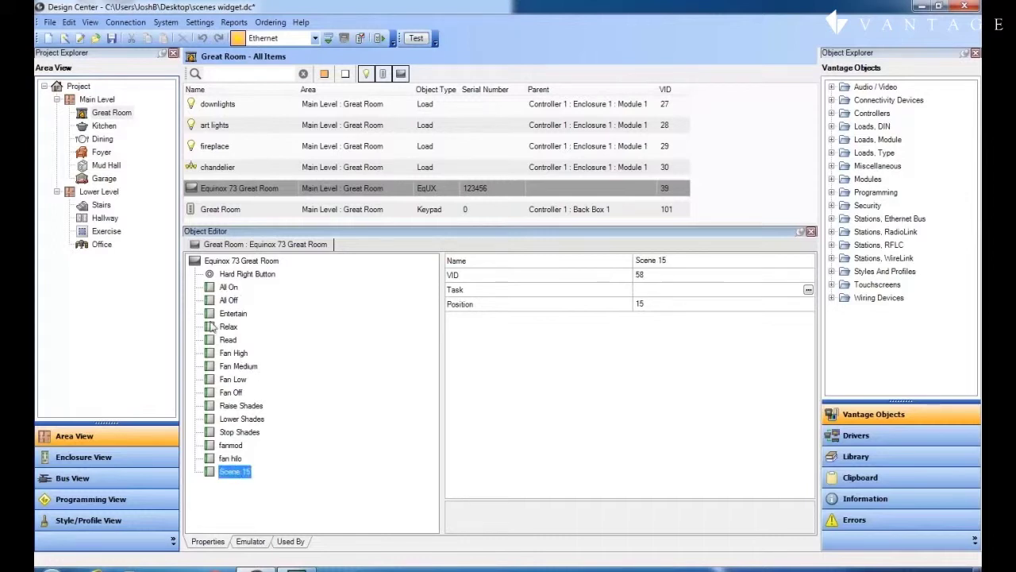
{"action": "left_click", "coordinate": [226, 289]}
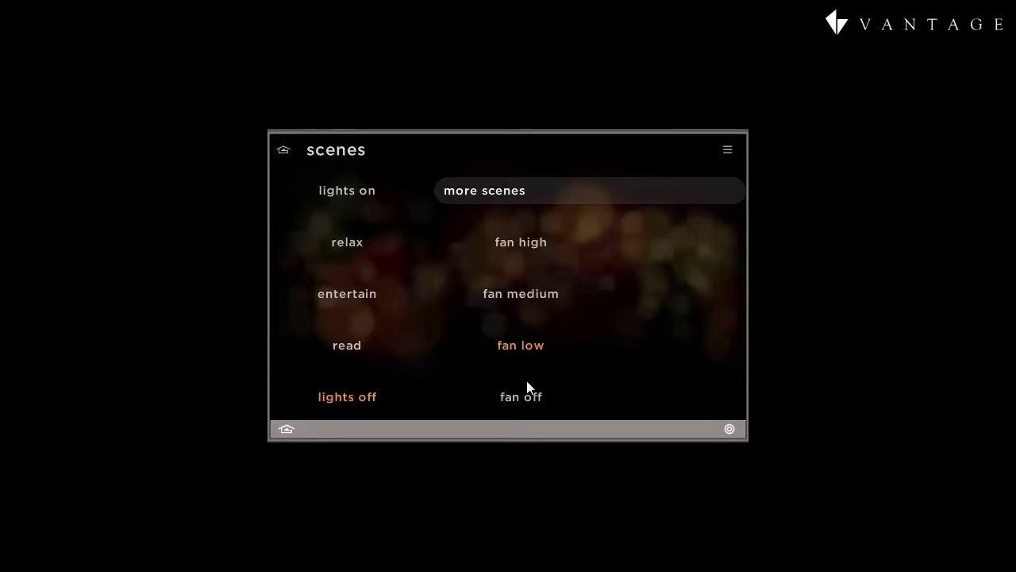
Run the fan high, medium and low scenes, then switch the fan off
{"action": "left_click", "coordinate": [530, 242]}
{"action": "left_click", "coordinate": [540, 294]}
{"action": "left_click", "coordinate": [532, 349]}
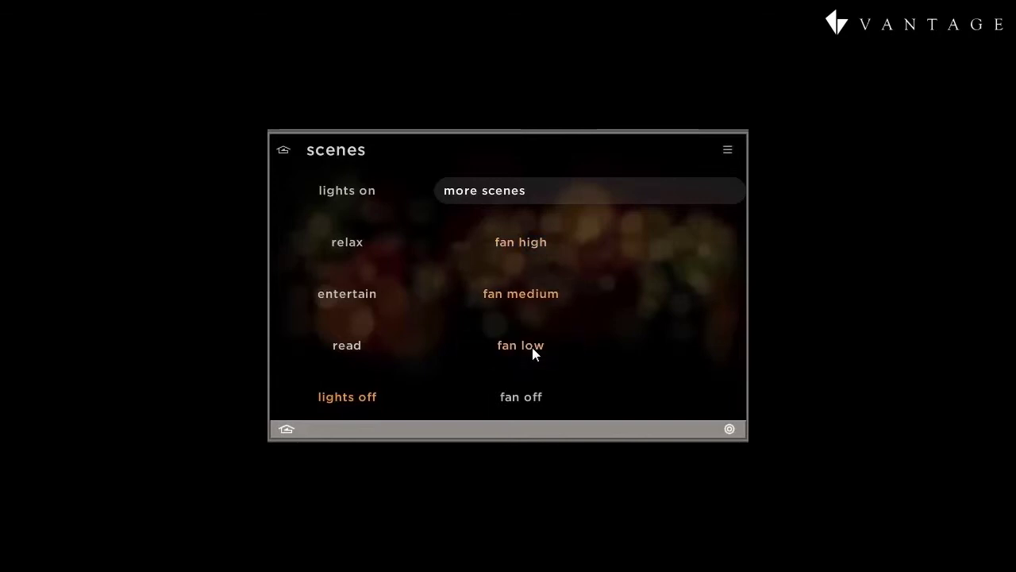
{"action": "left_click", "coordinate": [534, 393]}
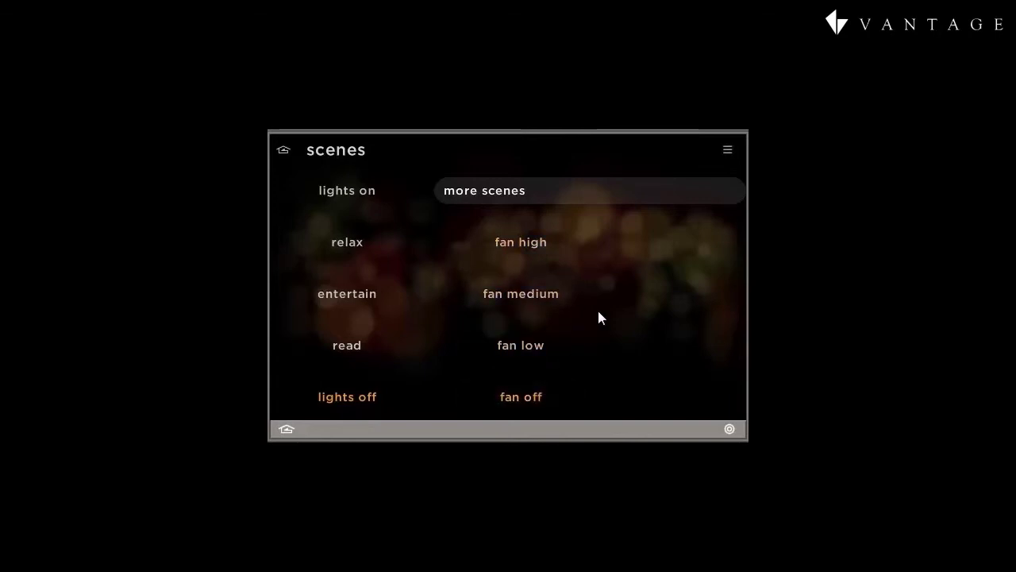